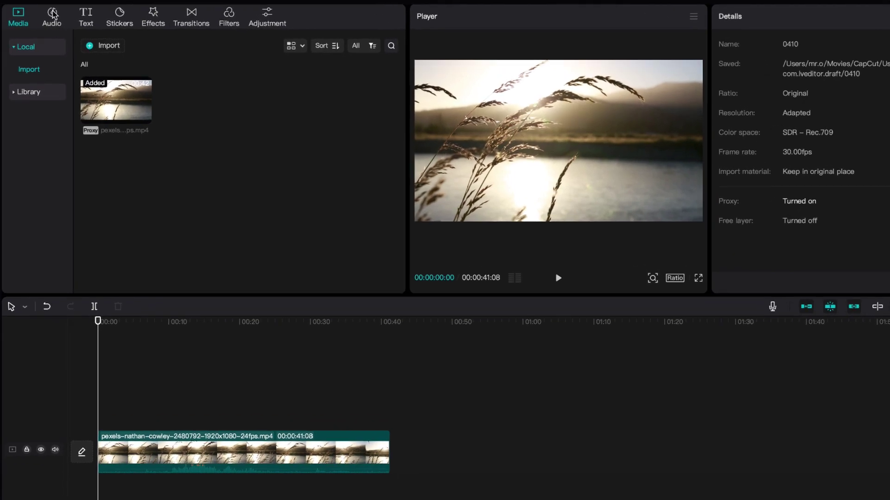
Step: Open the Audio music library and scroll down through the Trending song list
{"action": "left_click", "coordinate": [50, 14]}
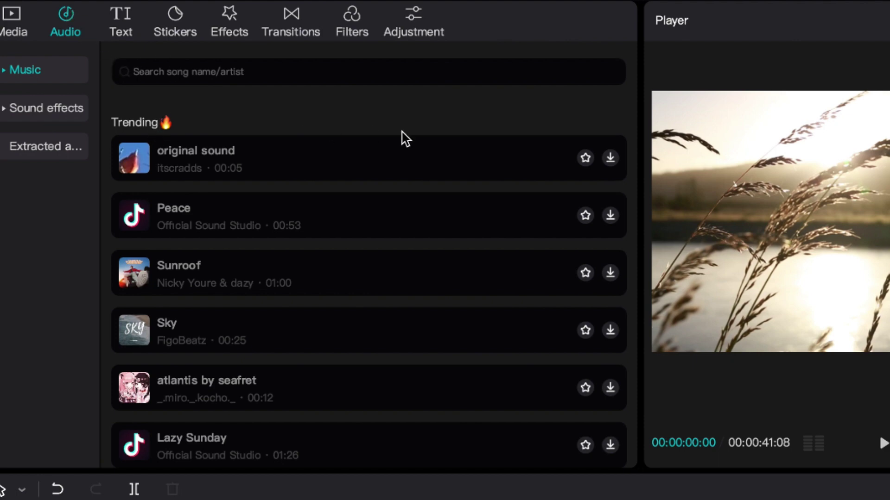
{"action": "scroll", "coordinate": [391, 272], "scroll_direction": "down", "scroll_amount": 15}
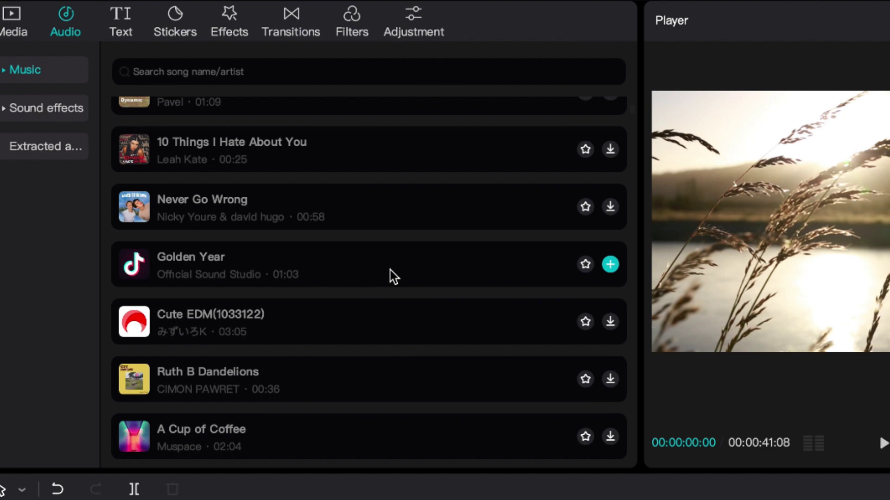
{"action": "scroll", "coordinate": [391, 274], "scroll_direction": "down", "scroll_amount": 10}
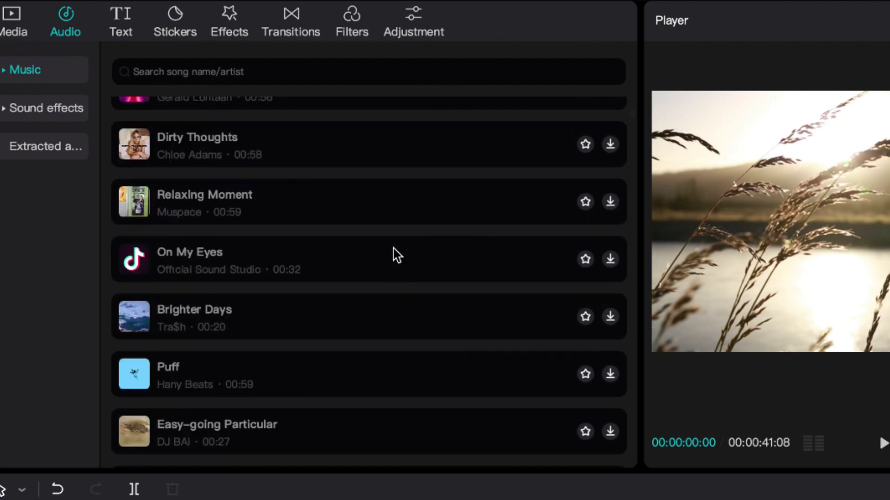
{"action": "scroll", "coordinate": [304, 321], "scroll_direction": "down", "scroll_amount": 5}
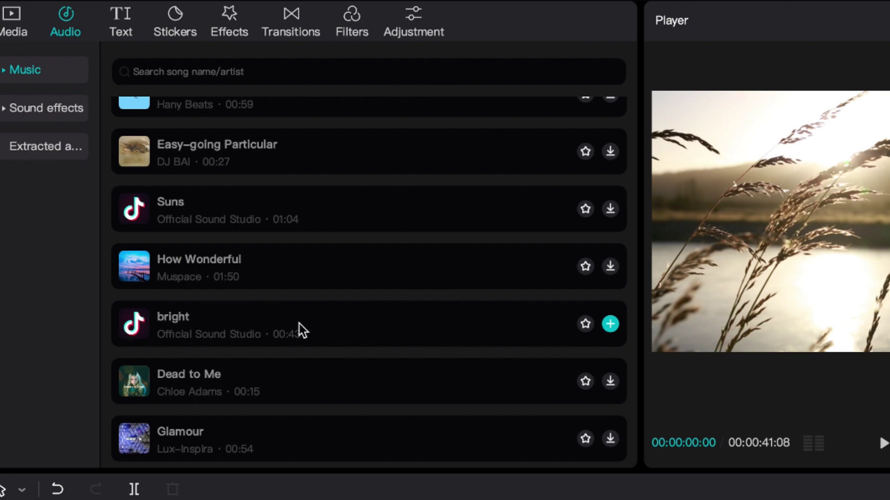
{"action": "scroll", "coordinate": [298, 330], "scroll_direction": "down", "scroll_amount": 6}
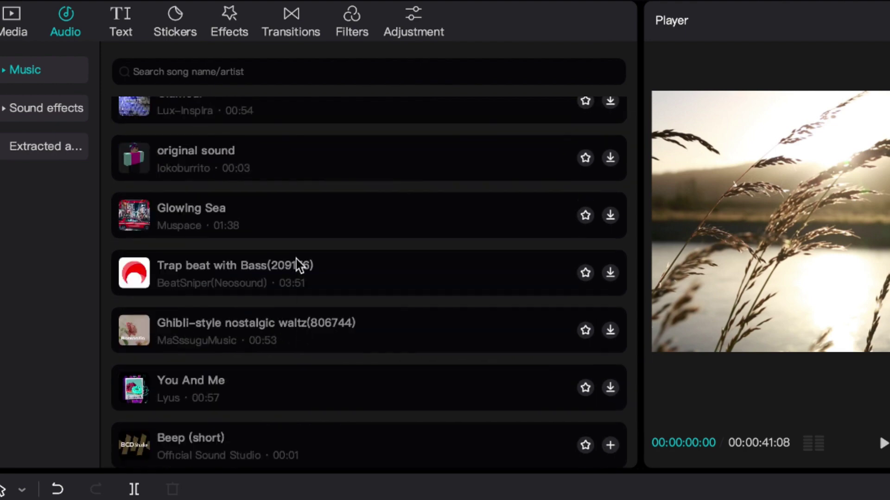
{"action": "scroll", "coordinate": [296, 259], "scroll_direction": "down", "scroll_amount": 10}
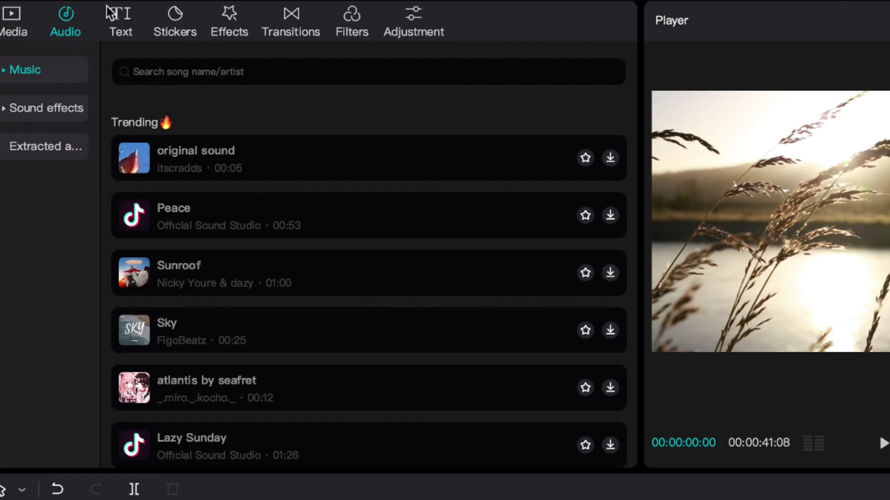
Step: View CapCut's version in About, close it, then download the trending 'original sound' track
{"action": "left_click", "coordinate": [10, 2]}
{"action": "left_click", "coordinate": [51, 2]}
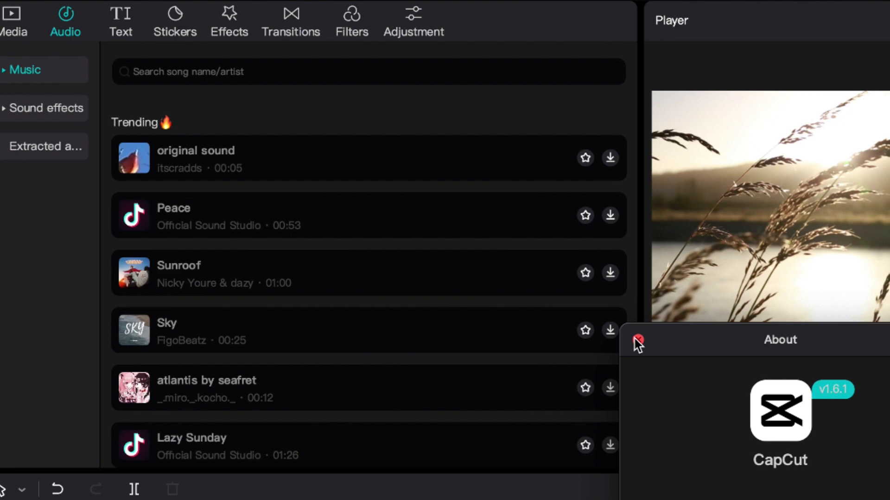
{"action": "left_click", "coordinate": [637, 340]}
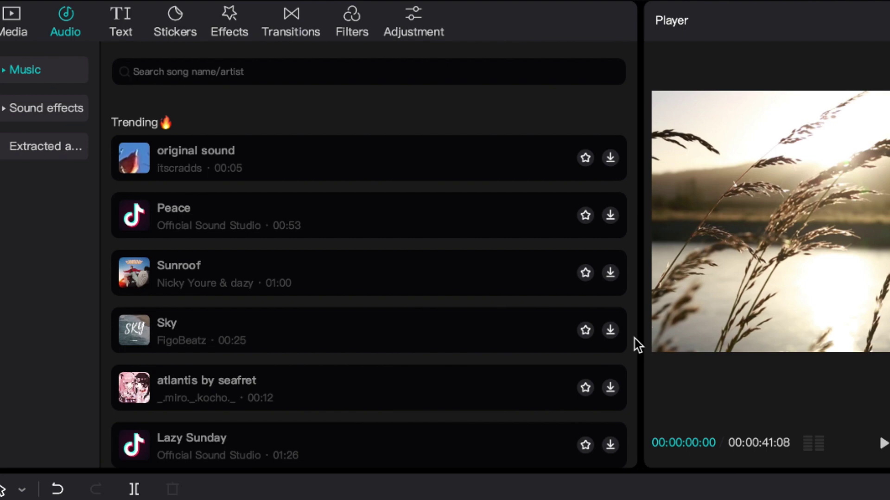
{"action": "left_click", "coordinate": [292, 176]}
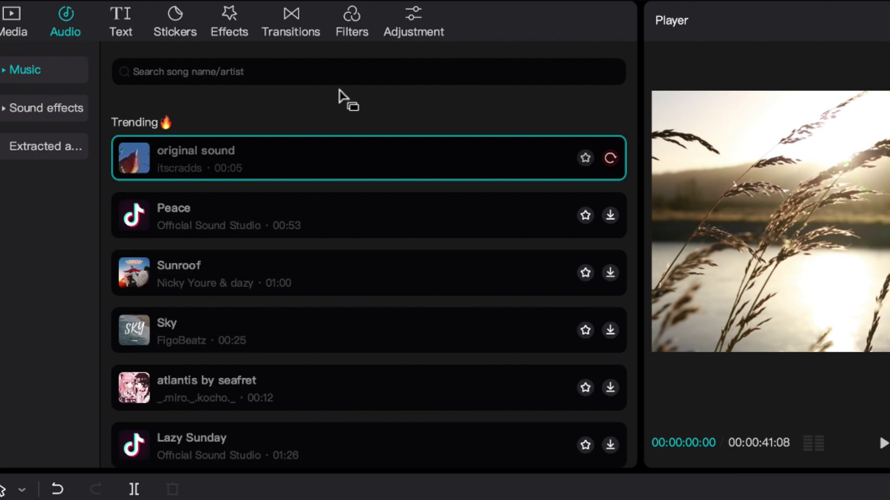
Step: Scroll further down the music list, then switch to the Performance sound effects
{"action": "scroll", "coordinate": [456, 235], "scroll_direction": "down", "scroll_amount": 3}
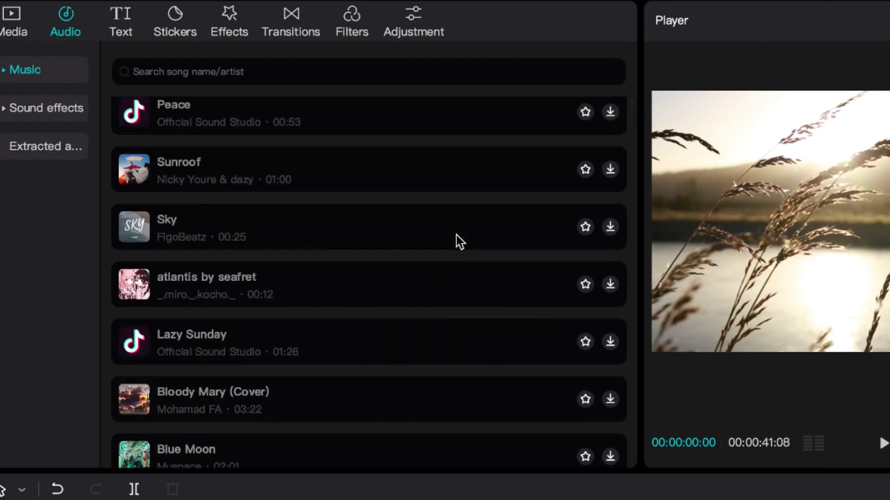
{"action": "scroll", "coordinate": [323, 374], "scroll_direction": "down", "scroll_amount": 4}
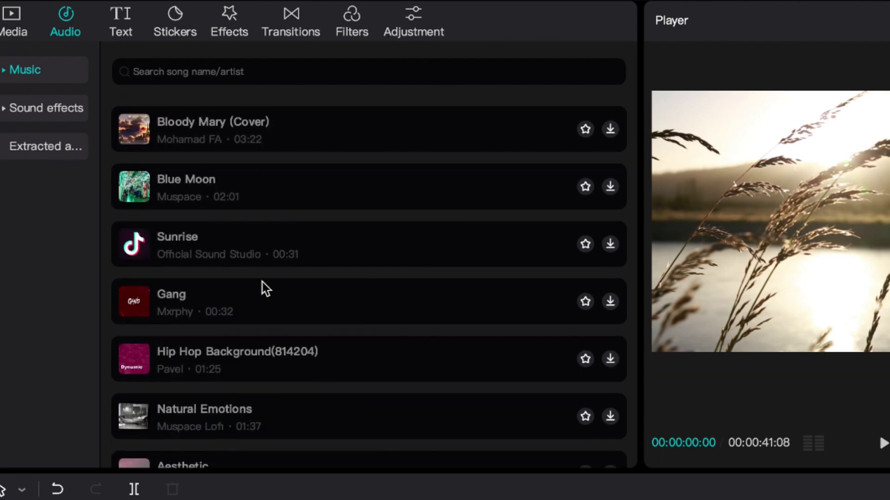
{"action": "scroll", "coordinate": [262, 282], "scroll_direction": "down", "scroll_amount": 5}
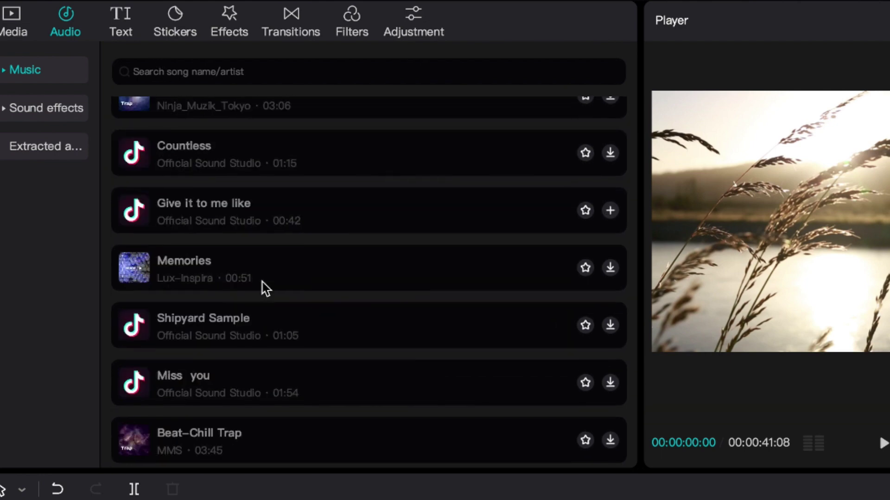
{"action": "scroll", "coordinate": [243, 356], "scroll_direction": "down", "scroll_amount": 3}
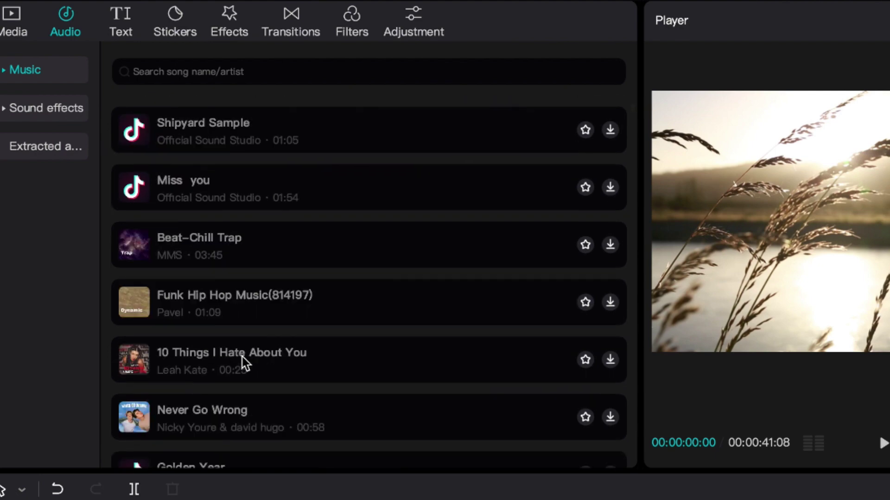
{"action": "scroll", "coordinate": [244, 363], "scroll_direction": "down", "scroll_amount": 5}
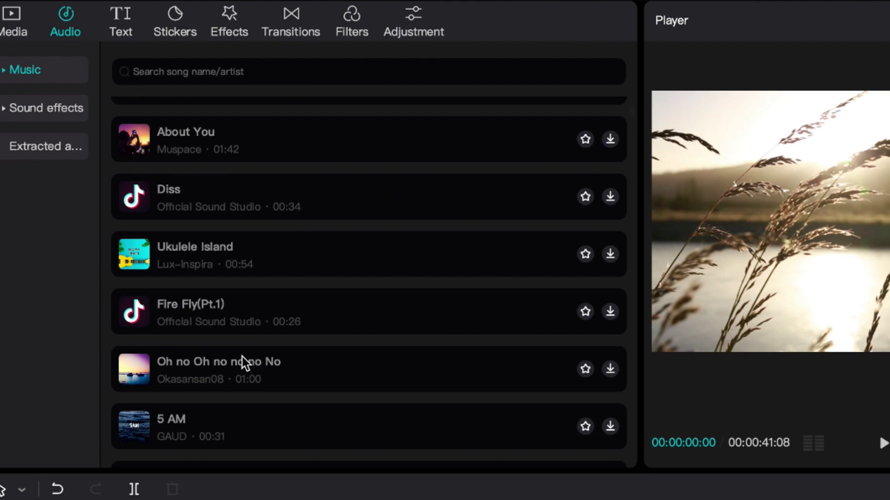
{"action": "scroll", "coordinate": [231, 226], "scroll_direction": "down", "scroll_amount": 15}
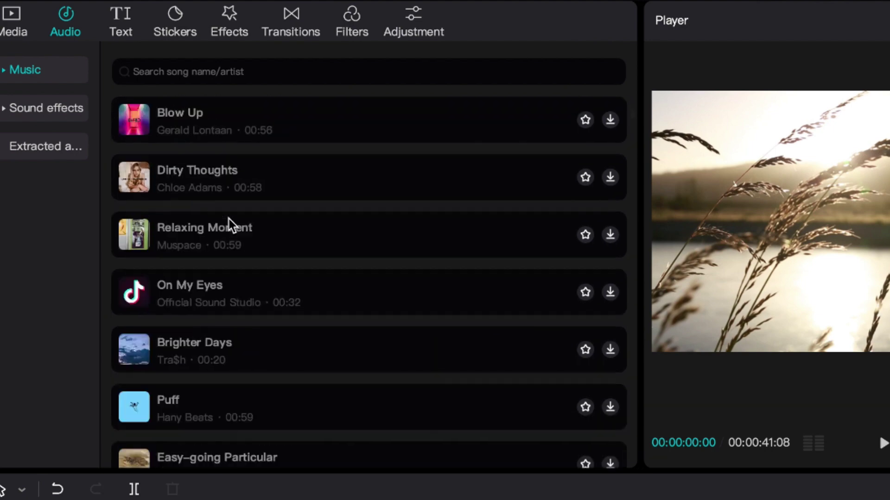
{"action": "scroll", "coordinate": [232, 226], "scroll_direction": "down", "scroll_amount": 10}
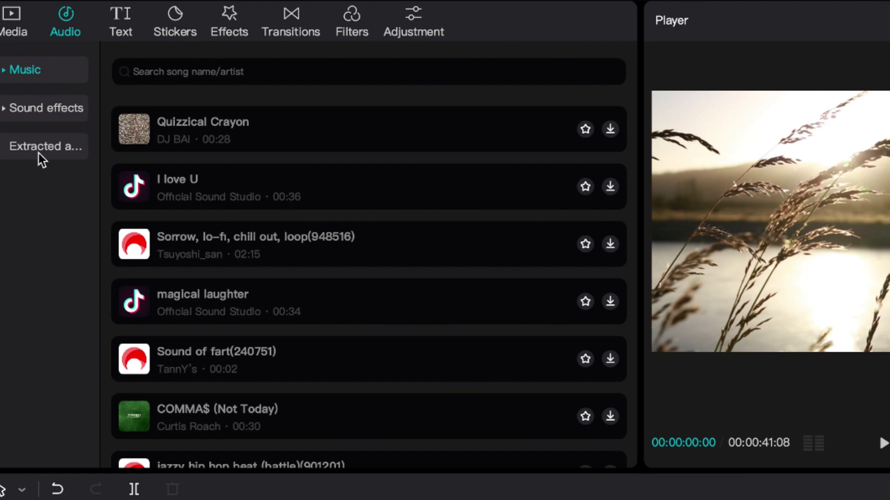
{"action": "left_click", "coordinate": [41, 113]}
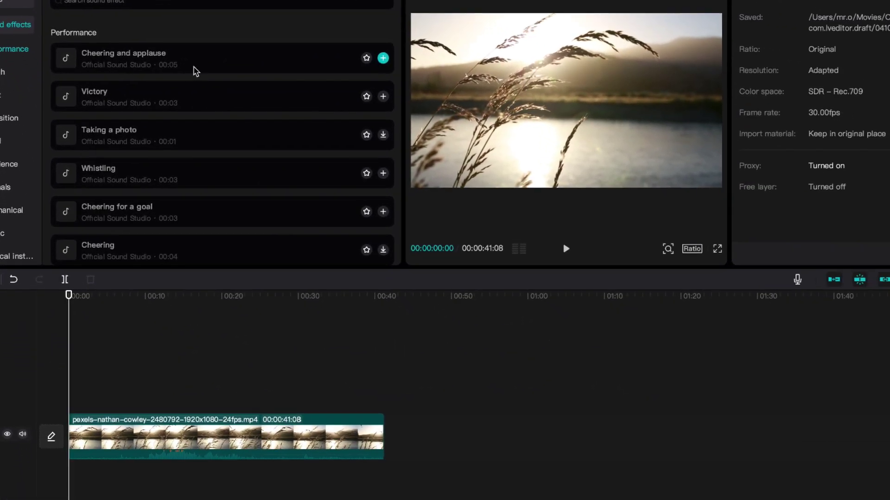
Step: Play the 'Cheering and applause' sound effect preview, then pause it
{"action": "left_click", "coordinate": [197, 70]}
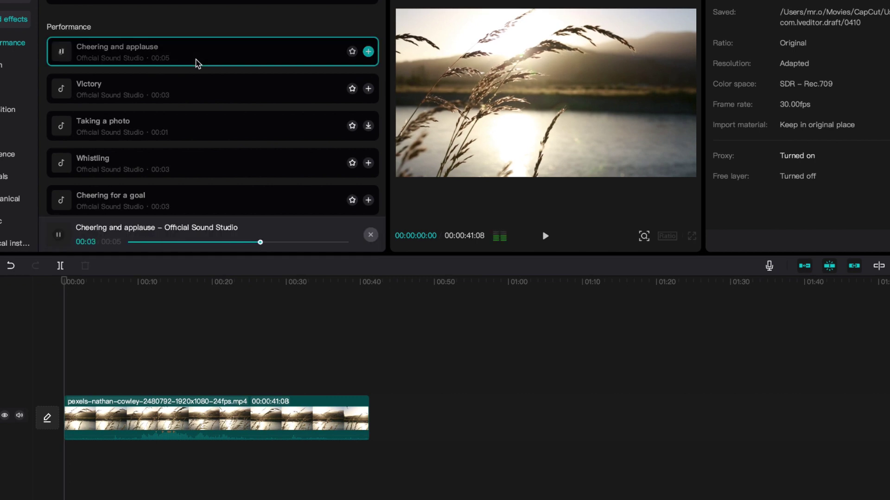
{"action": "left_click", "coordinate": [196, 60]}
Step: Add 'Cheering and applause' to the timeline and slide it to start at 00:00
{"action": "left_click_drag", "start_coordinate": [286, 64], "coordinate": [153, 353]}
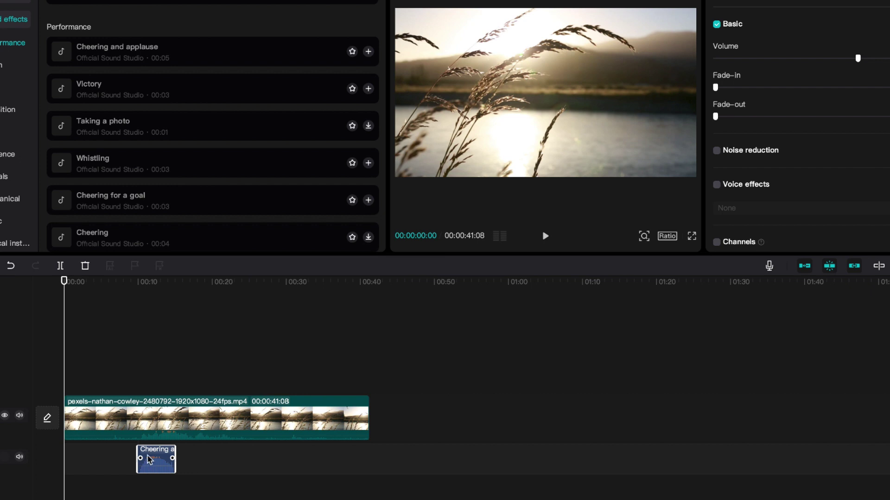
{"action": "left_click_drag", "start_coordinate": [150, 459], "coordinate": [150, 362]}
{"action": "left_click_drag", "start_coordinate": [153, 457], "coordinate": [156, 377]}
{"action": "left_click", "coordinate": [150, 430]}
{"action": "left_click_drag", "start_coordinate": [149, 463], "coordinate": [155, 358]}
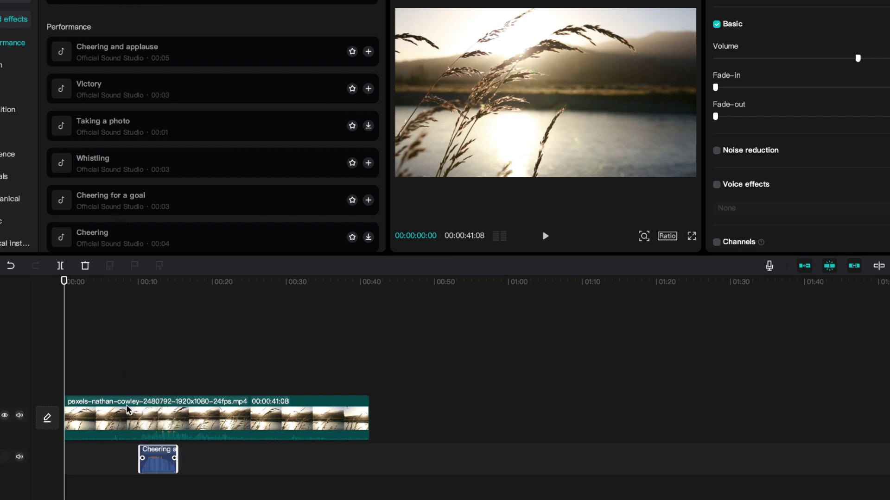
{"action": "left_click_drag", "start_coordinate": [163, 463], "coordinate": [87, 461]}
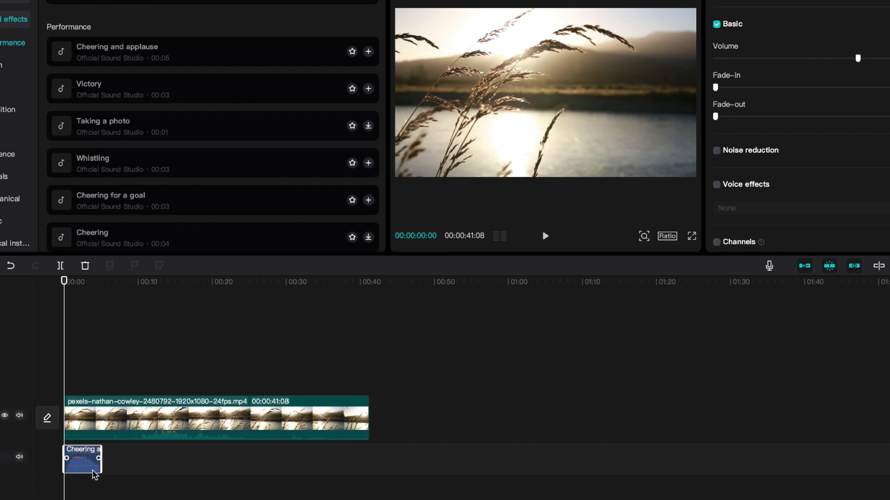
Step: Zoom the timeline in and preview the video from about two seconds in
{"action": "scroll", "coordinate": [86, 463], "scroll_direction": "up", "scroll_amount": 3}
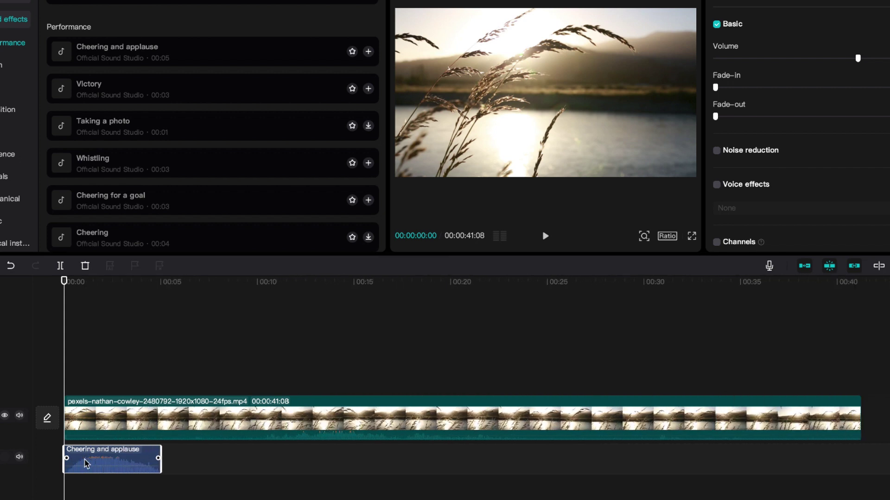
{"action": "scroll", "coordinate": [86, 463], "scroll_direction": "up", "scroll_amount": 4}
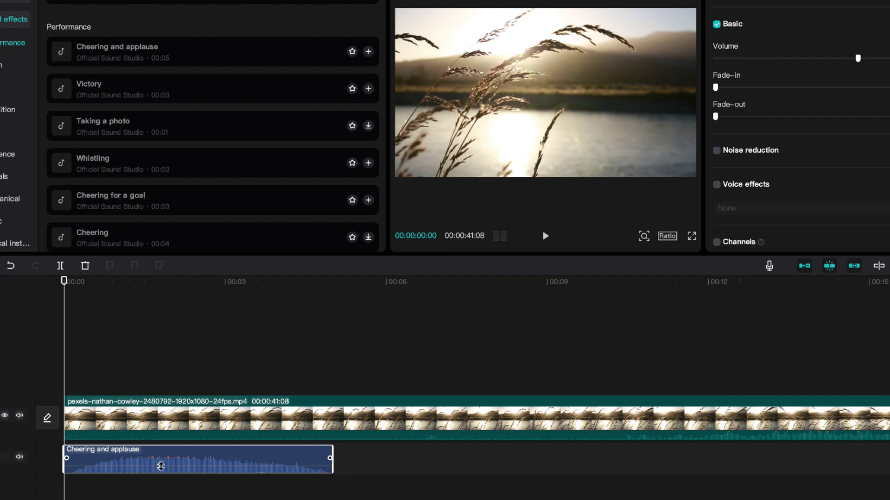
{"action": "left_click_drag", "start_coordinate": [117, 283], "coordinate": [185, 288]}
{"action": "key", "text": "space"}
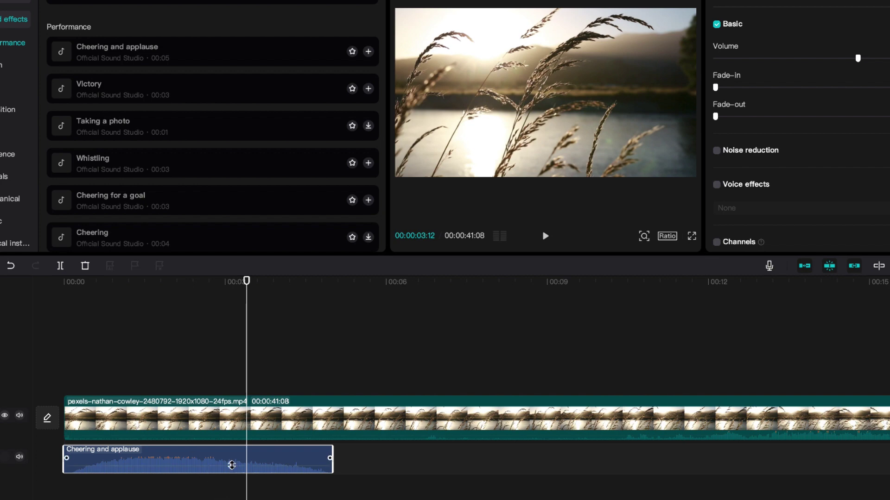
Step: Set the cheering clip's volume to 2.7dB, then lower it to -1.3dB
{"action": "mouse_move", "coordinate": [232, 466]}
{"action": "left_click_drag", "start_coordinate": [232, 465], "coordinate": [232, 464]}
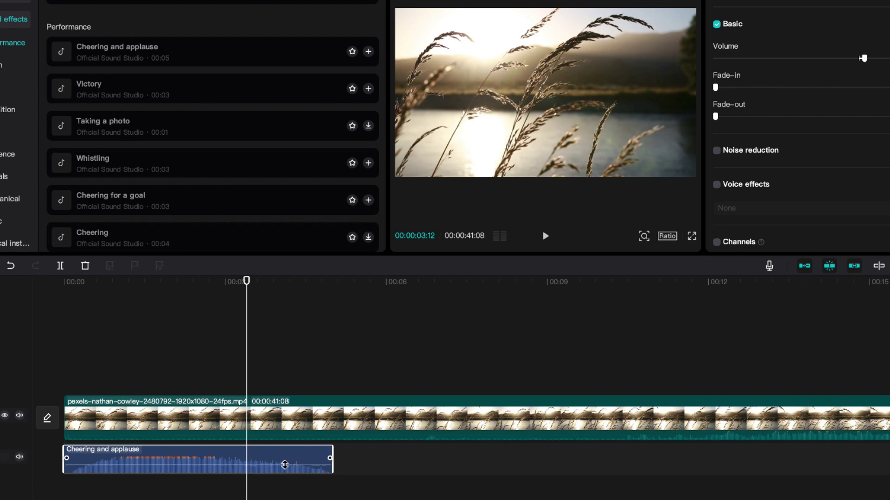
{"action": "left_click", "coordinate": [395, 477]}
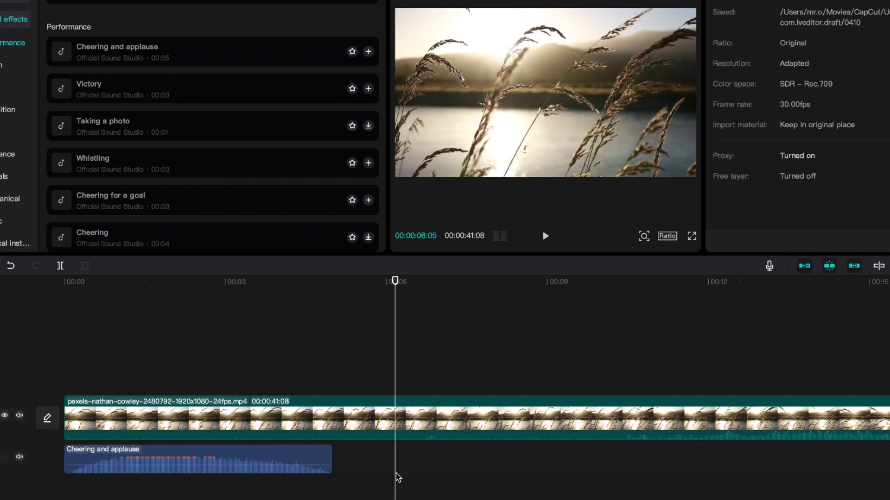
{"action": "left_click", "coordinate": [251, 468]}
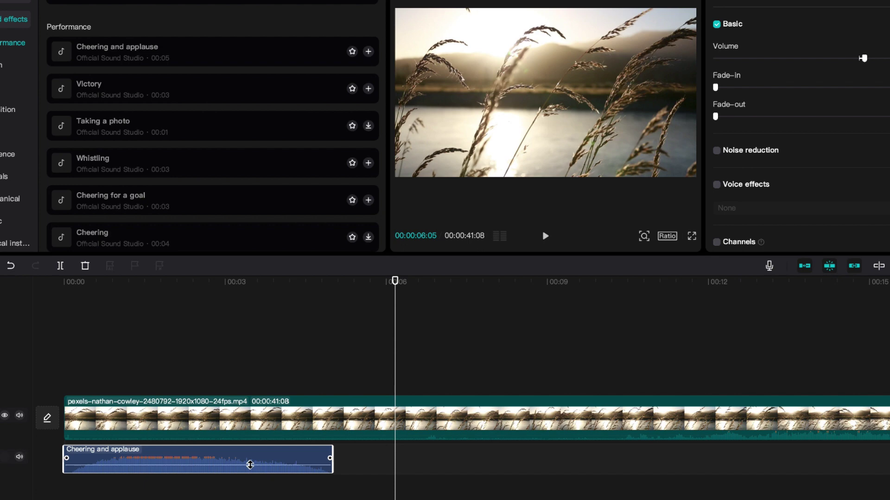
{"action": "mouse_move", "coordinate": [251, 465]}
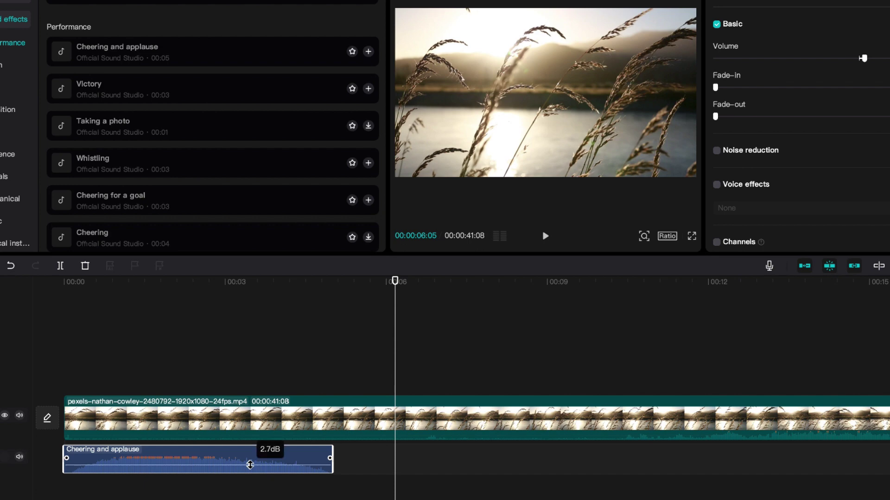
{"action": "left_click_drag", "start_coordinate": [250, 465], "coordinate": [250, 468]}
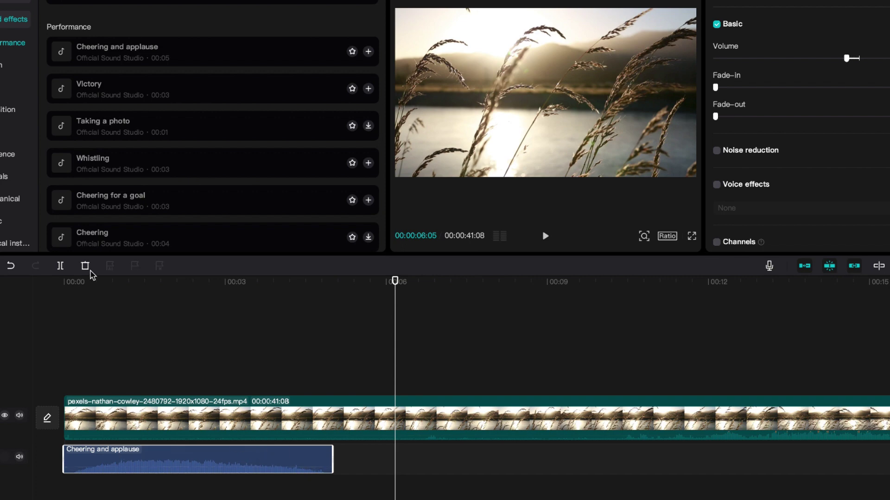
Step: Play the preview briefly from near the start of the video
{"action": "left_click", "coordinate": [107, 283]}
{"action": "key", "text": "space"}
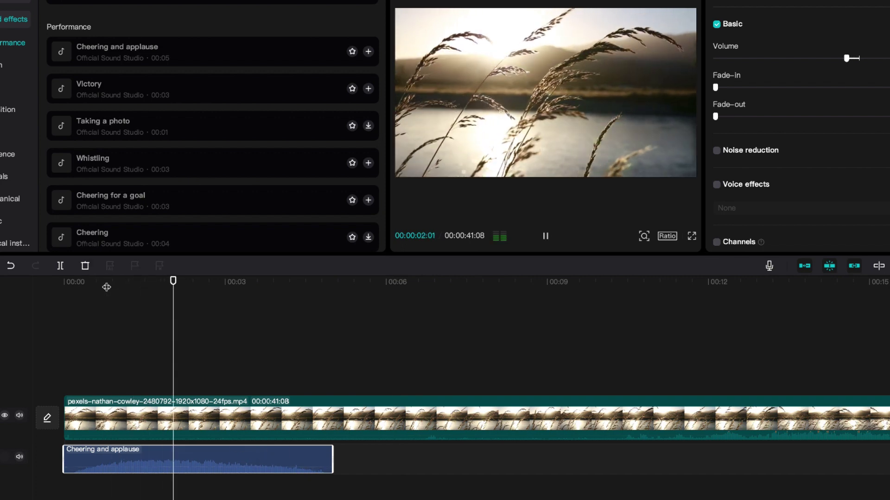
{"action": "key", "text": "space"}
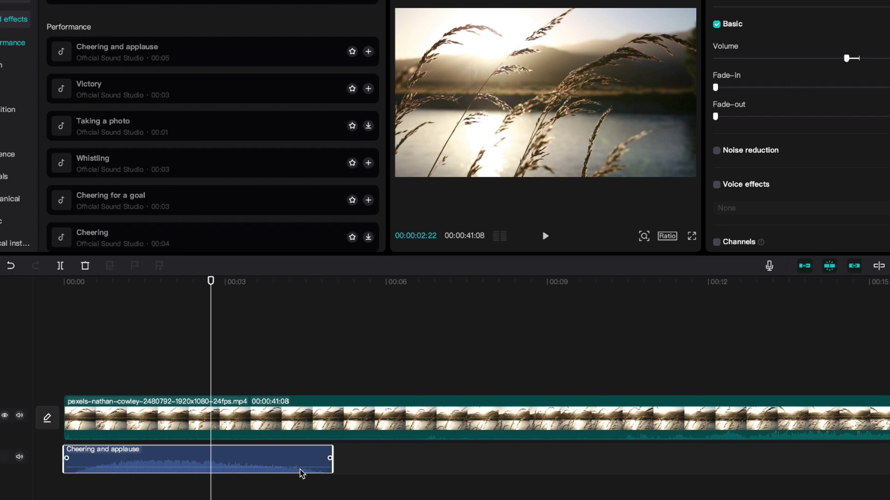
Step: Boost the cheering clip's volume, replay from the start, then pull it back to about 5.0dB
{"action": "left_click_drag", "start_coordinate": [298, 468], "coordinate": [310, 385]}
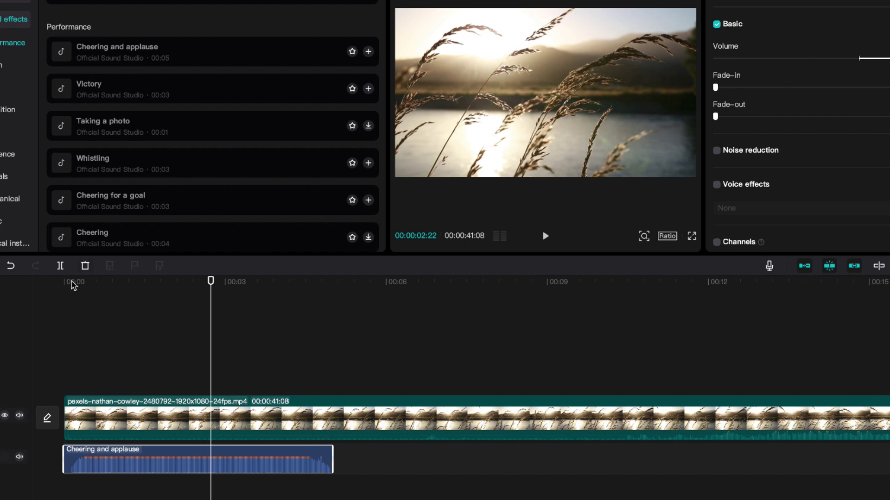
{"action": "left_click", "coordinate": [73, 282]}
{"action": "key", "text": "space"}
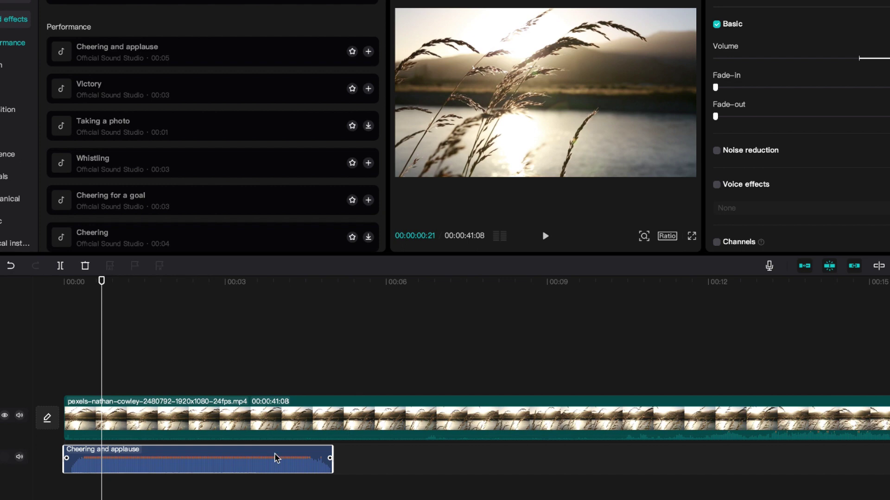
{"action": "left_click_drag", "start_coordinate": [274, 458], "coordinate": [275, 467]}
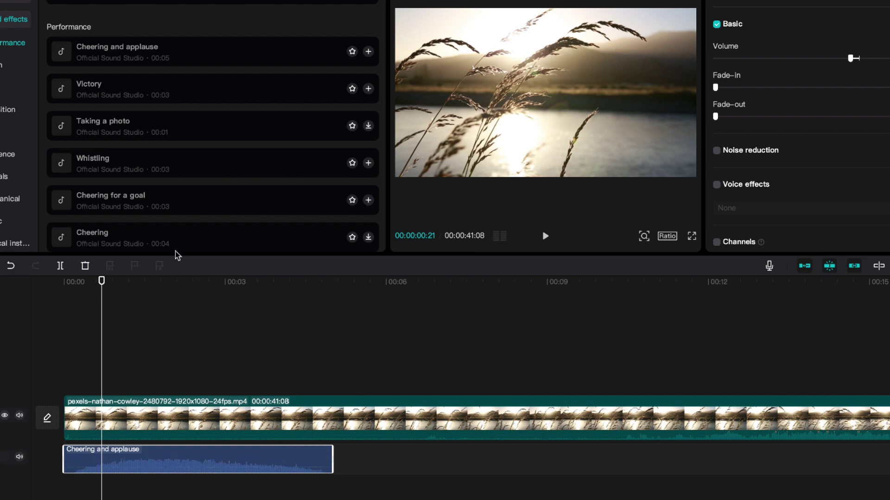
Step: Scroll the sound effects, then show the empty Extracted audio section with its Import panel
{"action": "scroll", "coordinate": [138, 221], "scroll_direction": "down", "scroll_amount": 10}
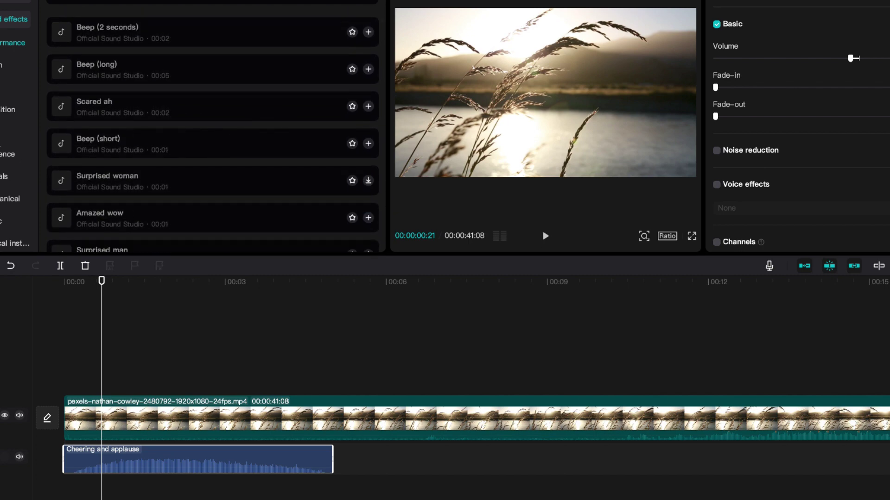
{"action": "left_click", "coordinate": [7, 235]}
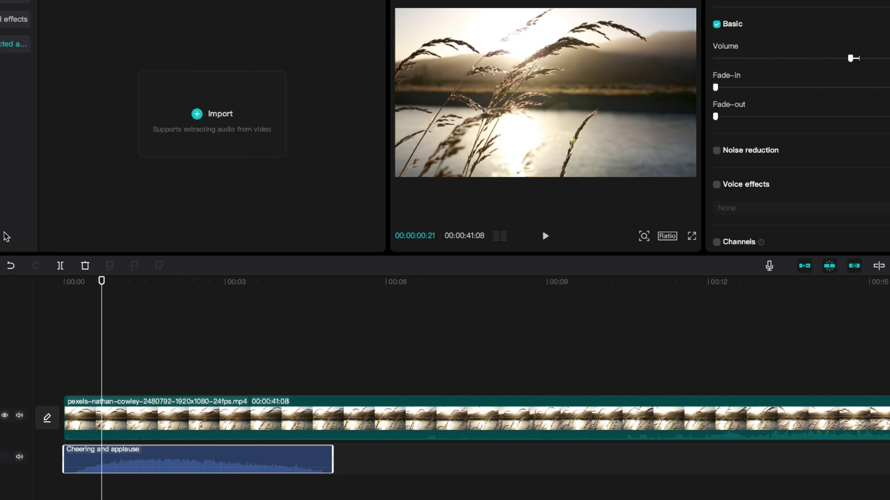